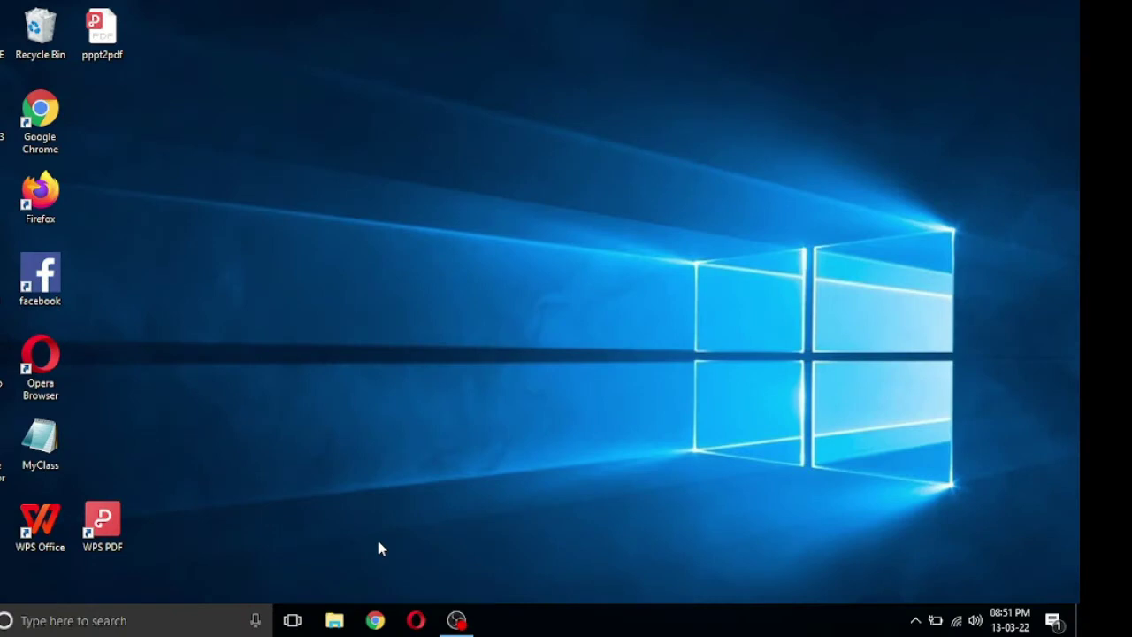
- Open firewall2.pptx from the Downloads folder in File Explorer
{"action": "left_click", "coordinate": [332, 615]}
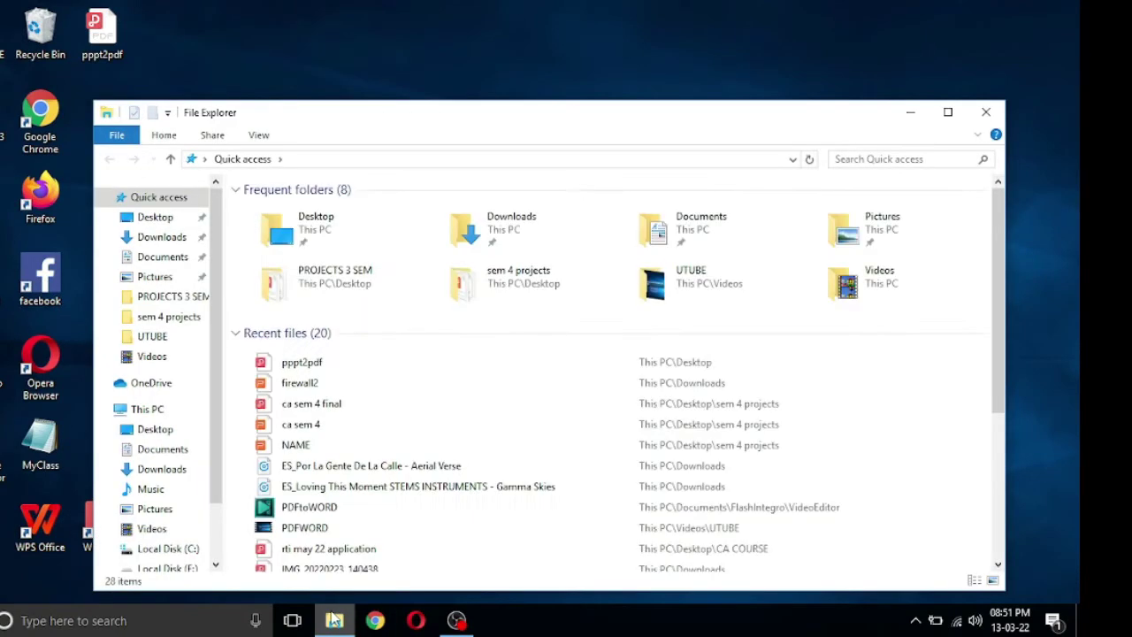
{"action": "left_click", "coordinate": [162, 237]}
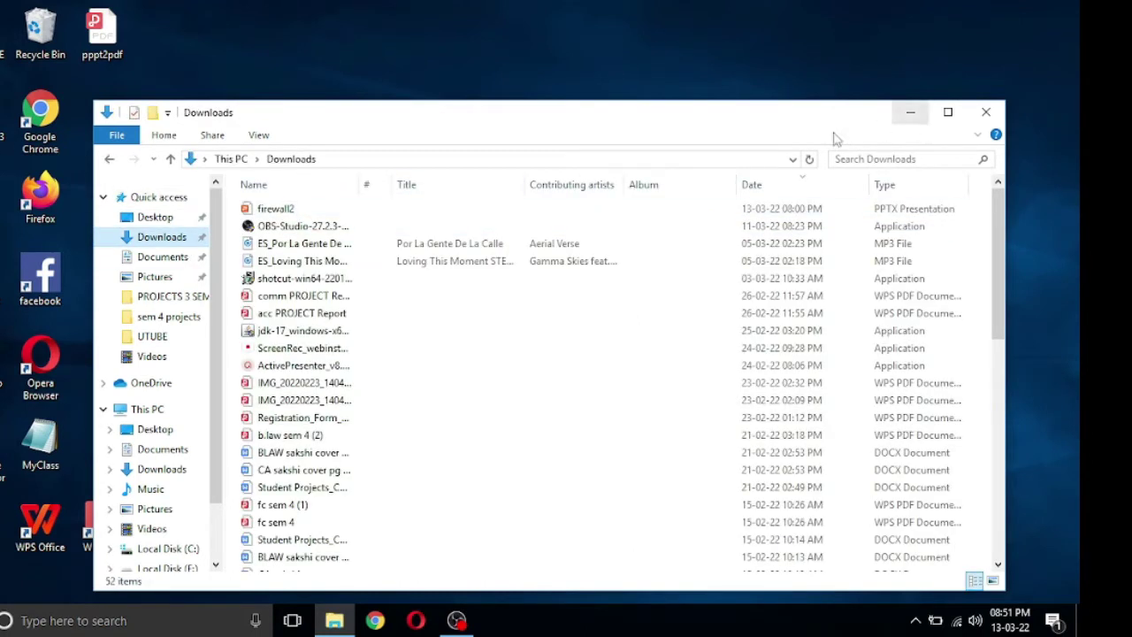
{"action": "left_click", "coordinate": [422, 212]}
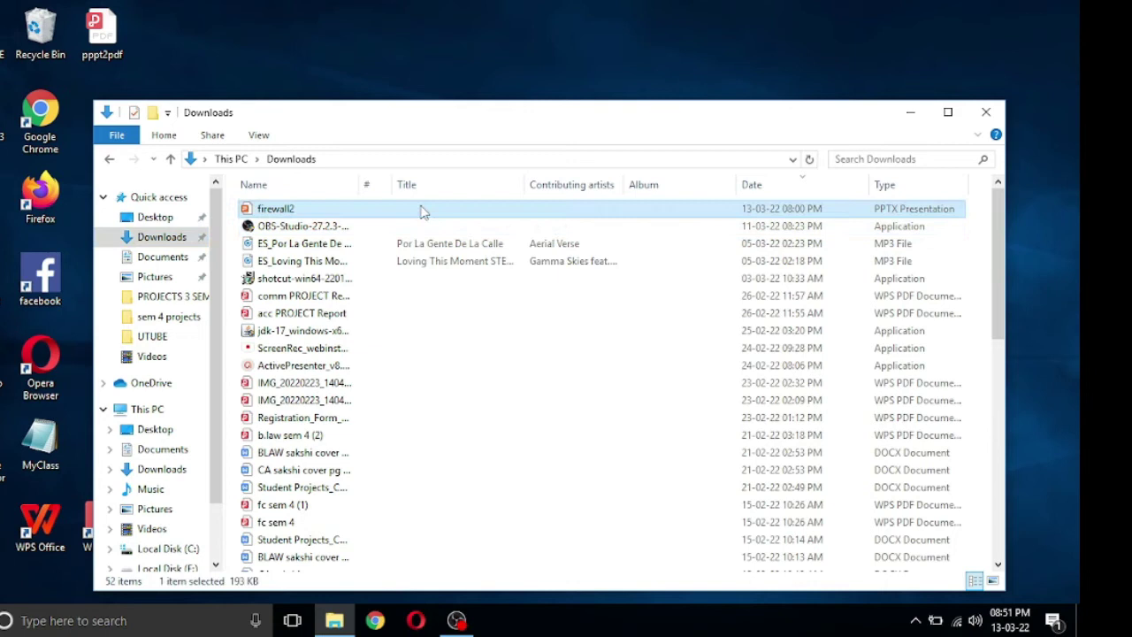
{"action": "double_click", "coordinate": [422, 212]}
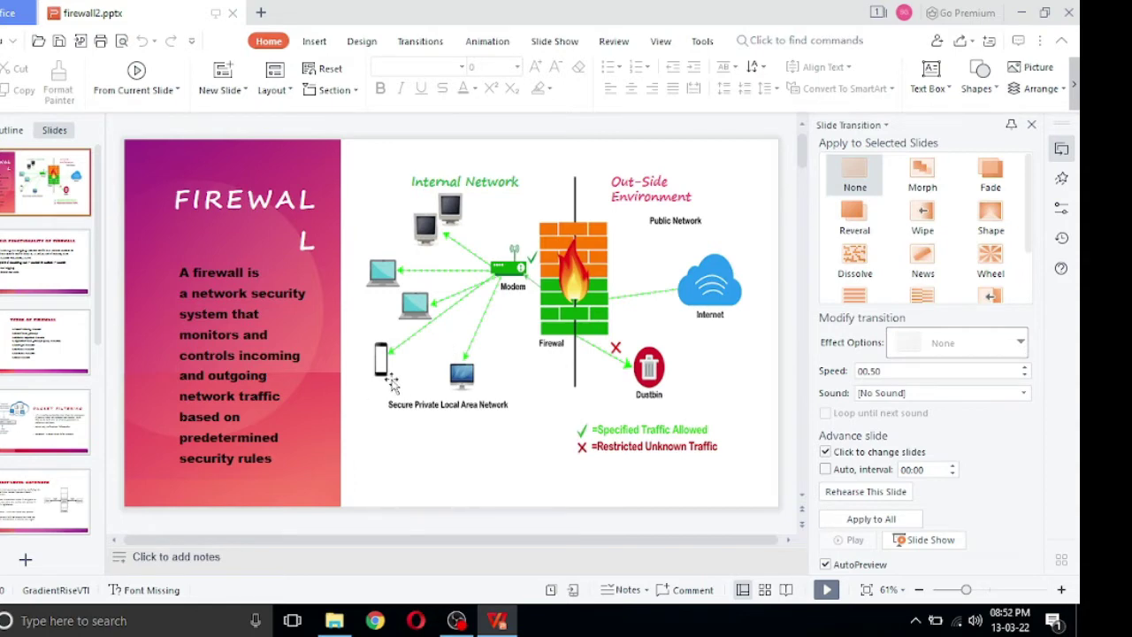
- Bring up the print dialog with Microsoft Print to PDF, all slides, one copy
{"action": "key", "text": "ctrl+p"}
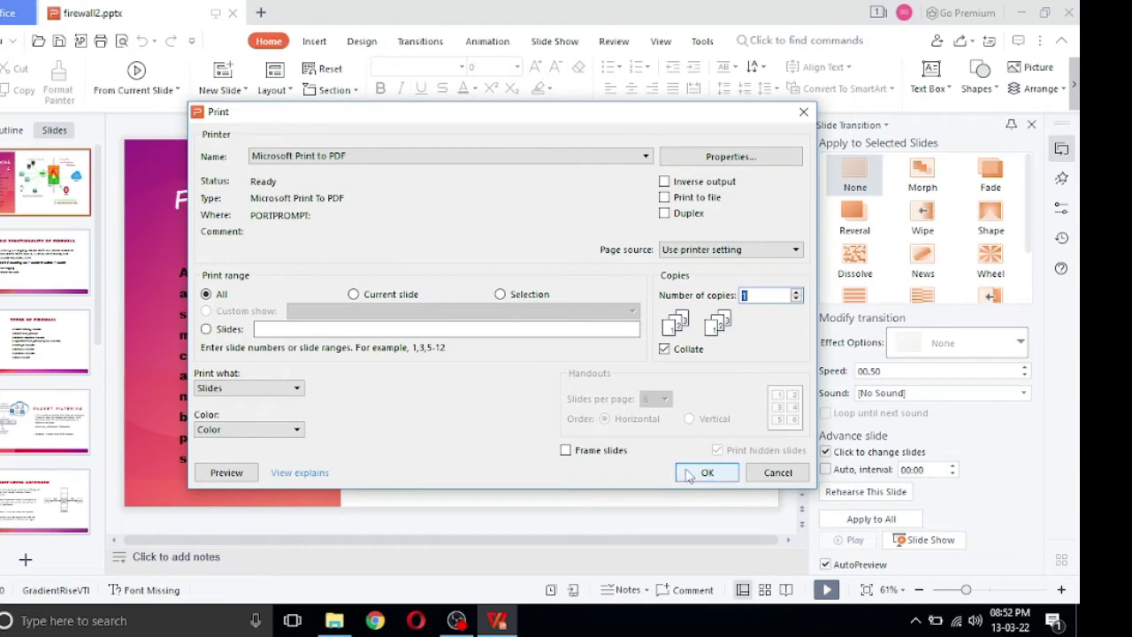
- Print all 10 slides to a PDF named ppt2pdf saved on the Desktop
{"action": "left_click", "coordinate": [687, 474]}
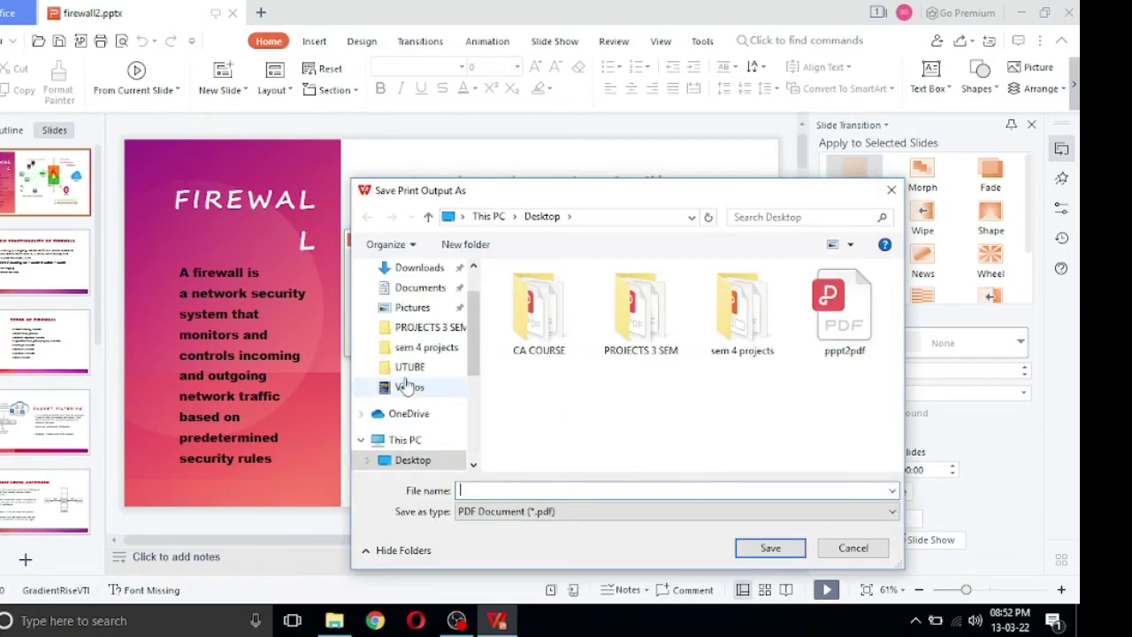
{"action": "scroll", "coordinate": [412, 299], "scroll_direction": "up", "scroll_amount": 1}
{"action": "left_click", "coordinate": [412, 301]}
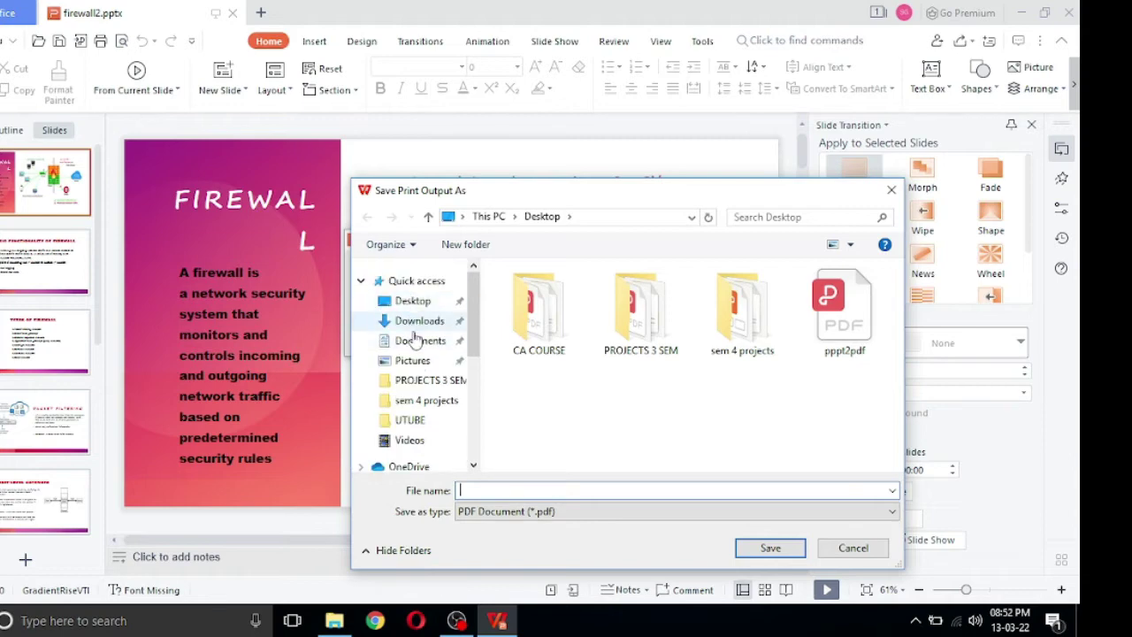
{"action": "left_click", "coordinate": [422, 309]}
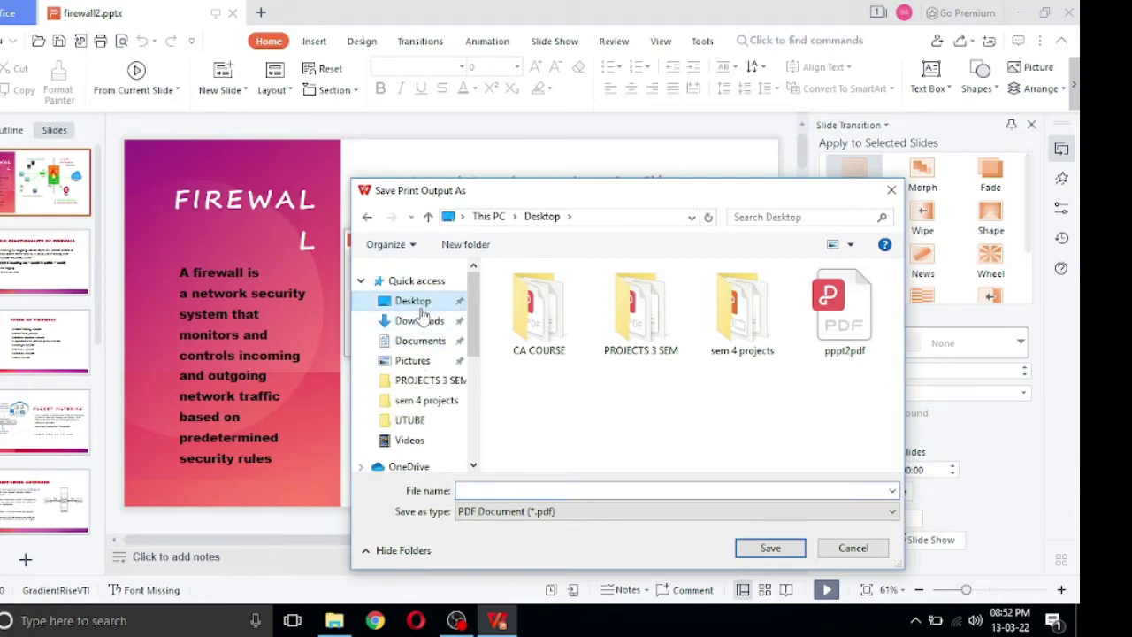
{"action": "left_click", "coordinate": [502, 492]}
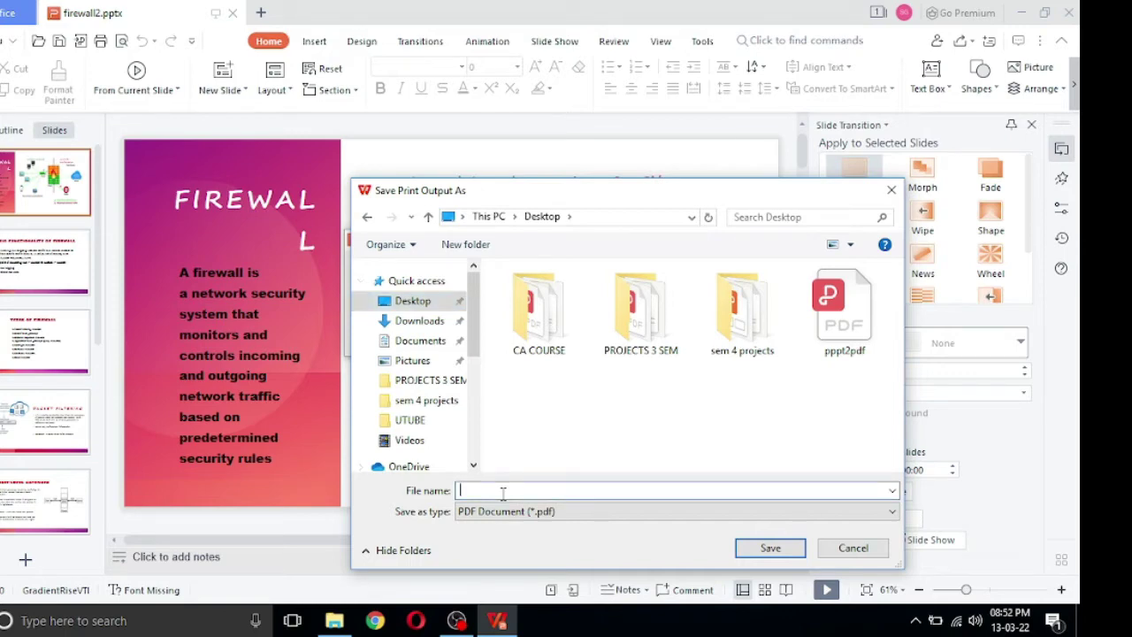
{"action": "type", "text": "pp"}
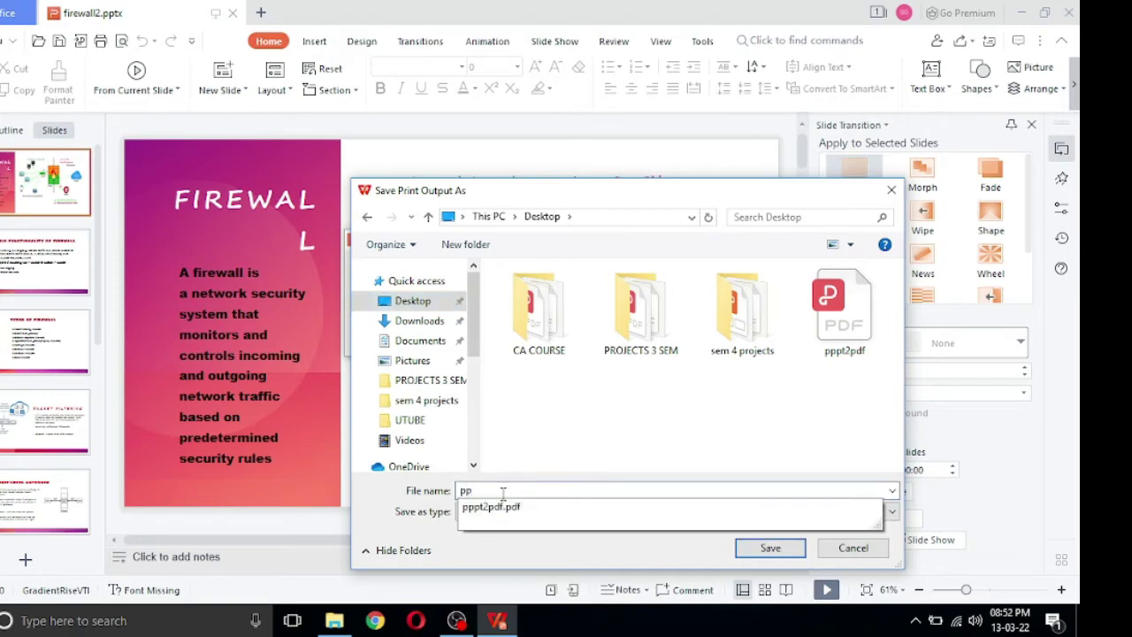
{"action": "type", "text": "t2"}
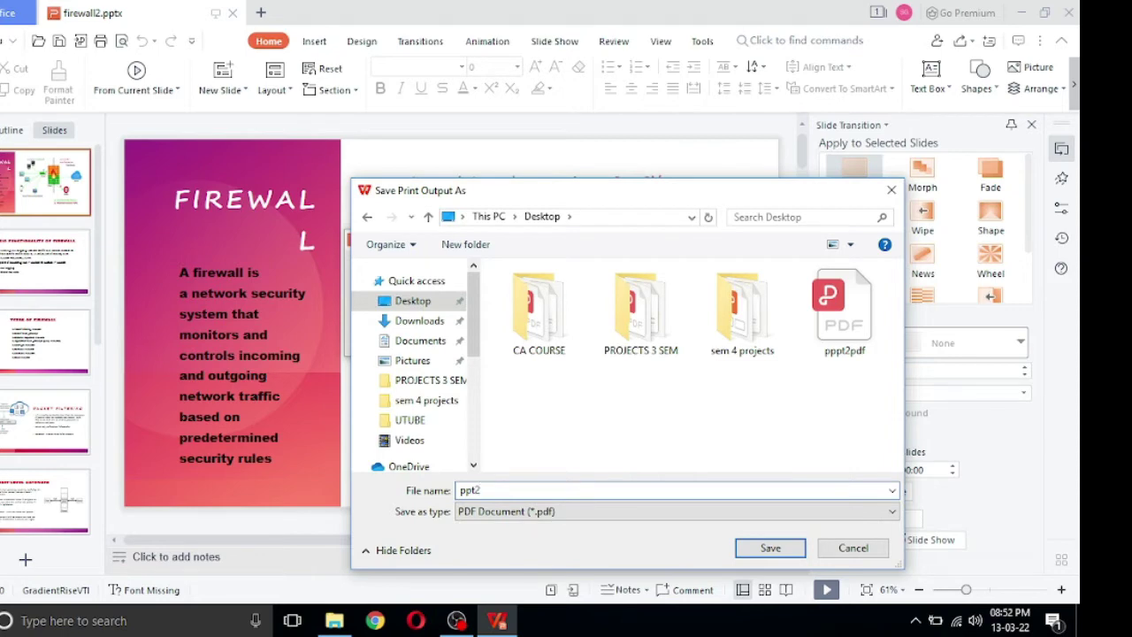
{"action": "type", "text": "pdf"}
{"action": "left_click", "coordinate": [784, 550]}
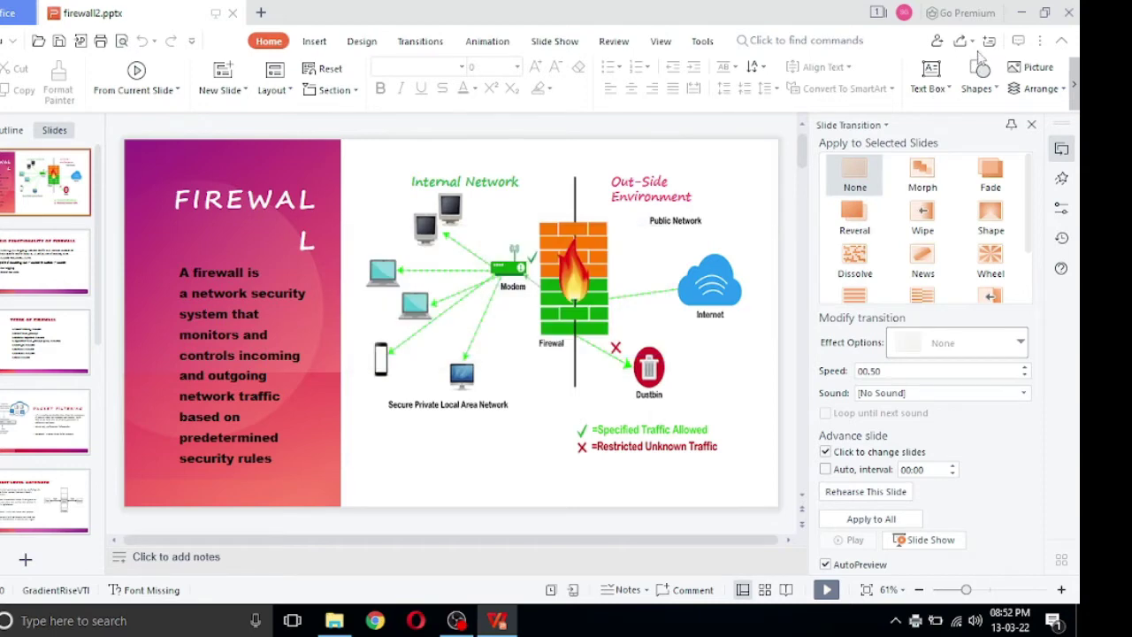
- Open ppt2pdf from the desktop, check its 10 pages, then minimize it
{"action": "left_click", "coordinate": [1018, 12]}
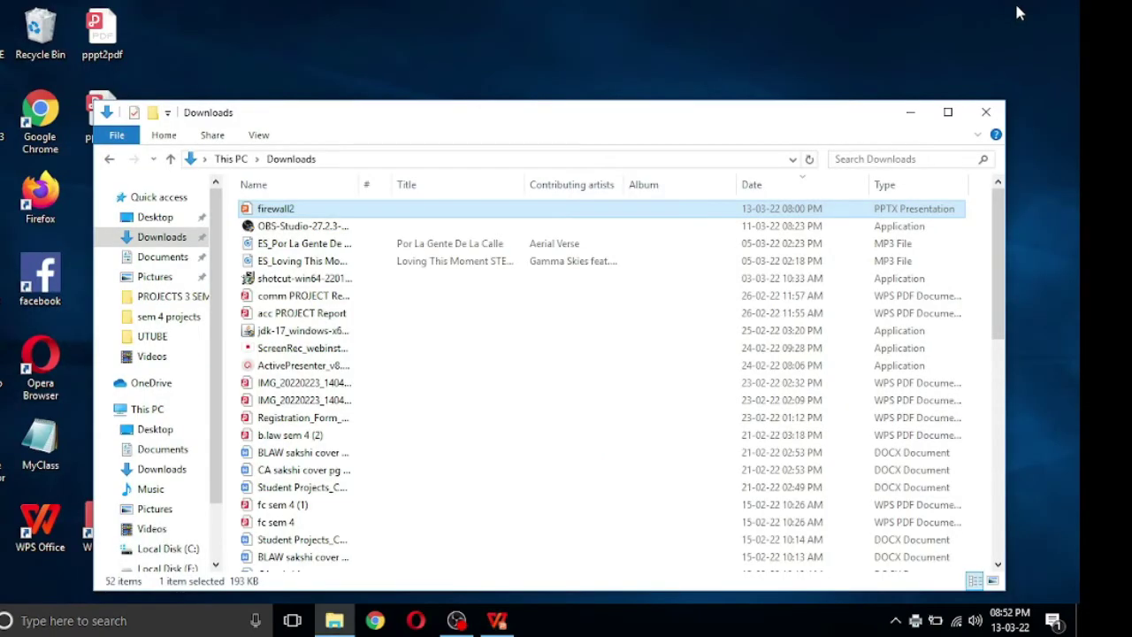
{"action": "left_click", "coordinate": [910, 112]}
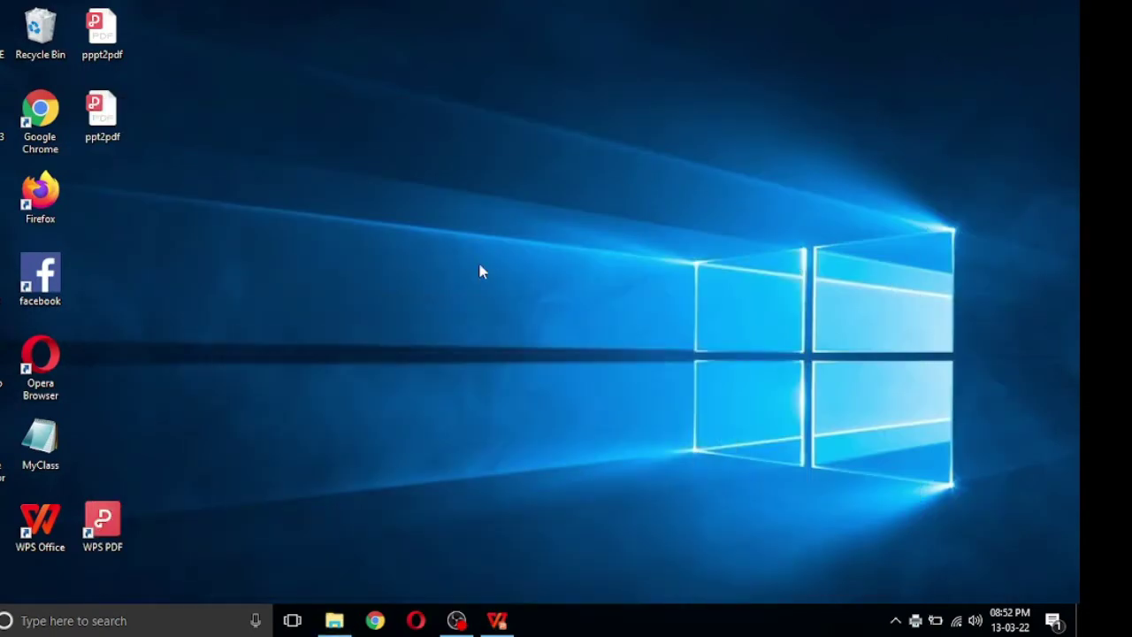
{"action": "double_click", "coordinate": [122, 126]}
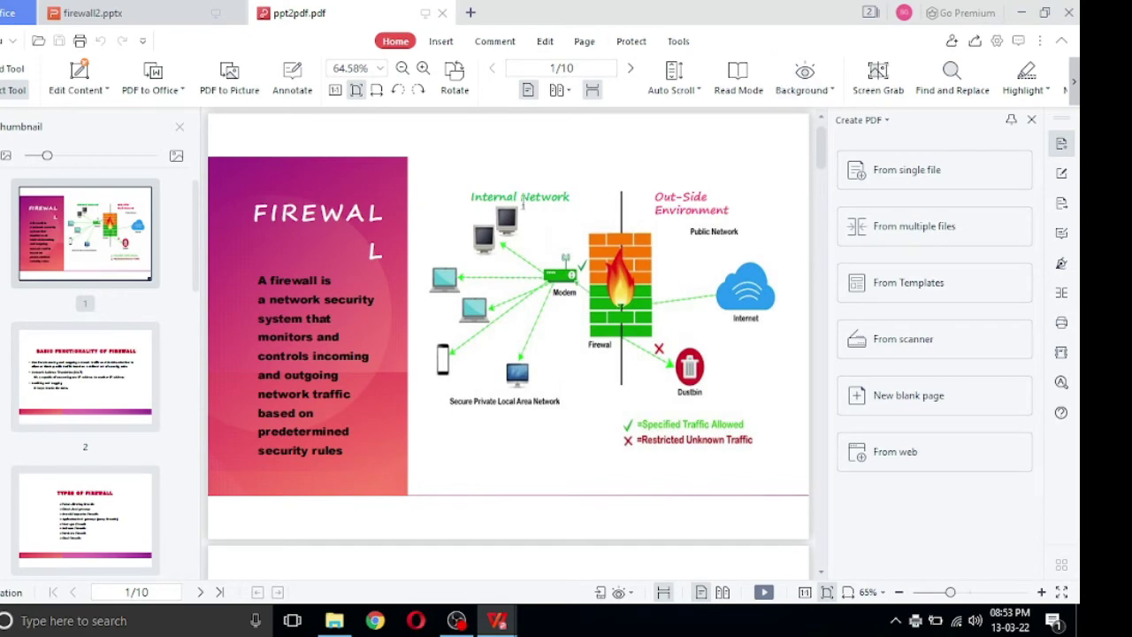
{"action": "left_click", "coordinate": [1026, 12]}
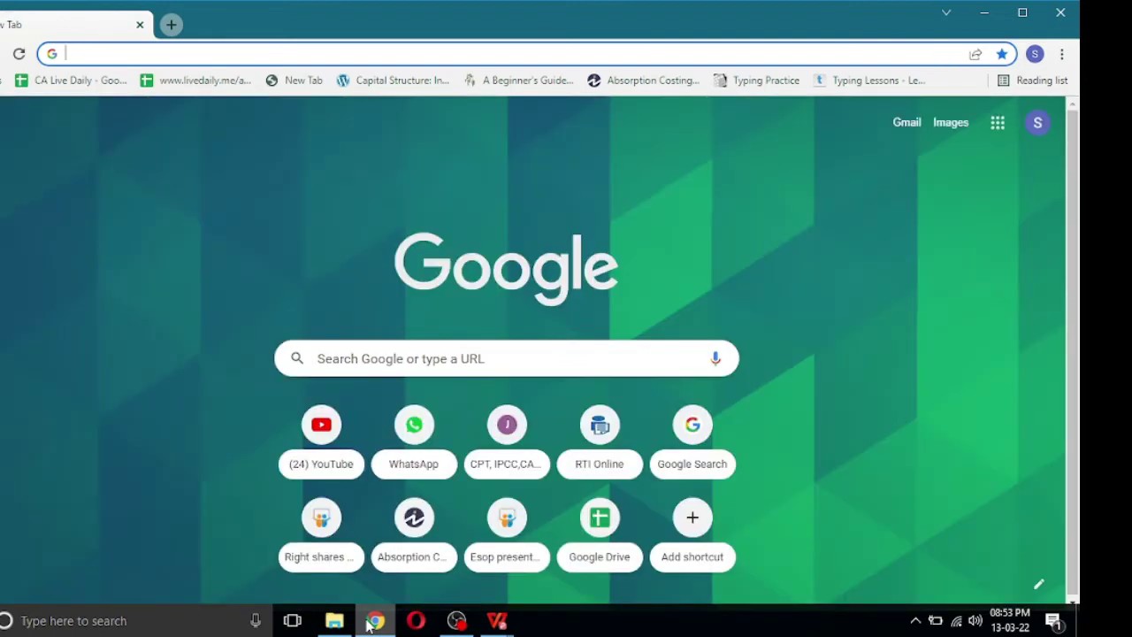
- Search Chrome for 'abcd pdf converter' and open the Abcdpdf.com result
{"action": "type", "text": "abcd"}
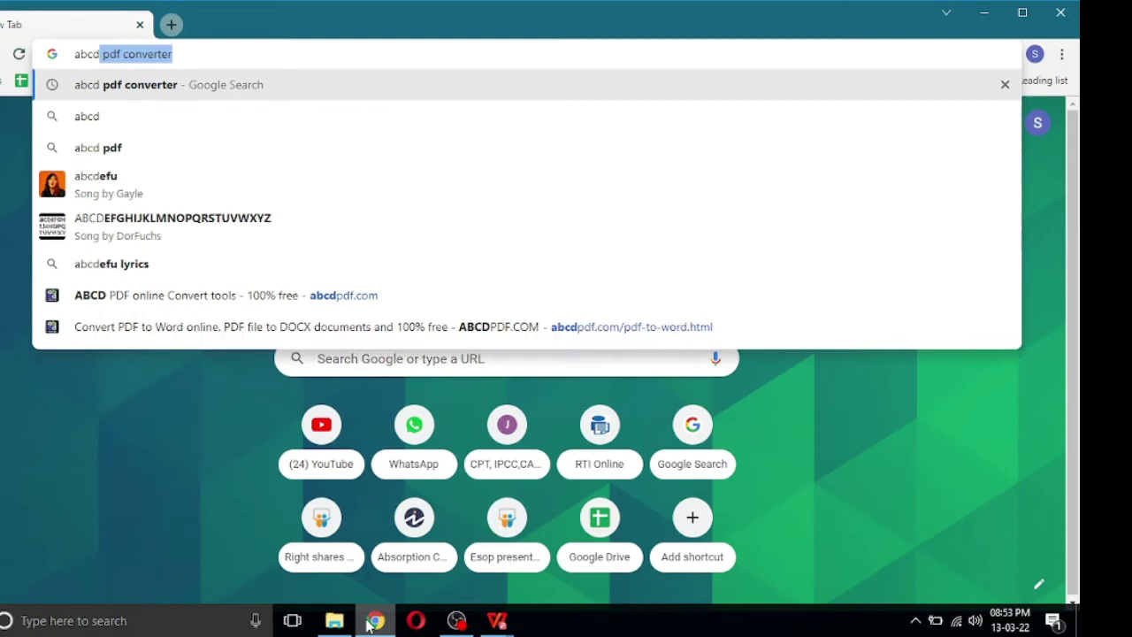
{"action": "key", "text": "Down"}
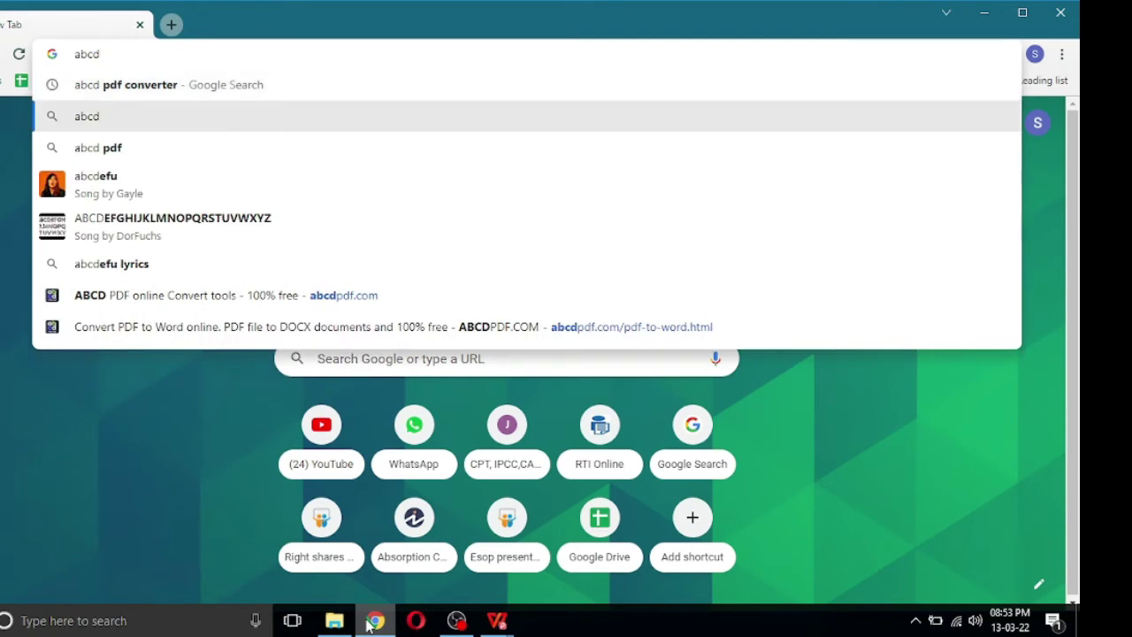
{"action": "key", "text": "Up"}
{"action": "key", "text": "Return"}
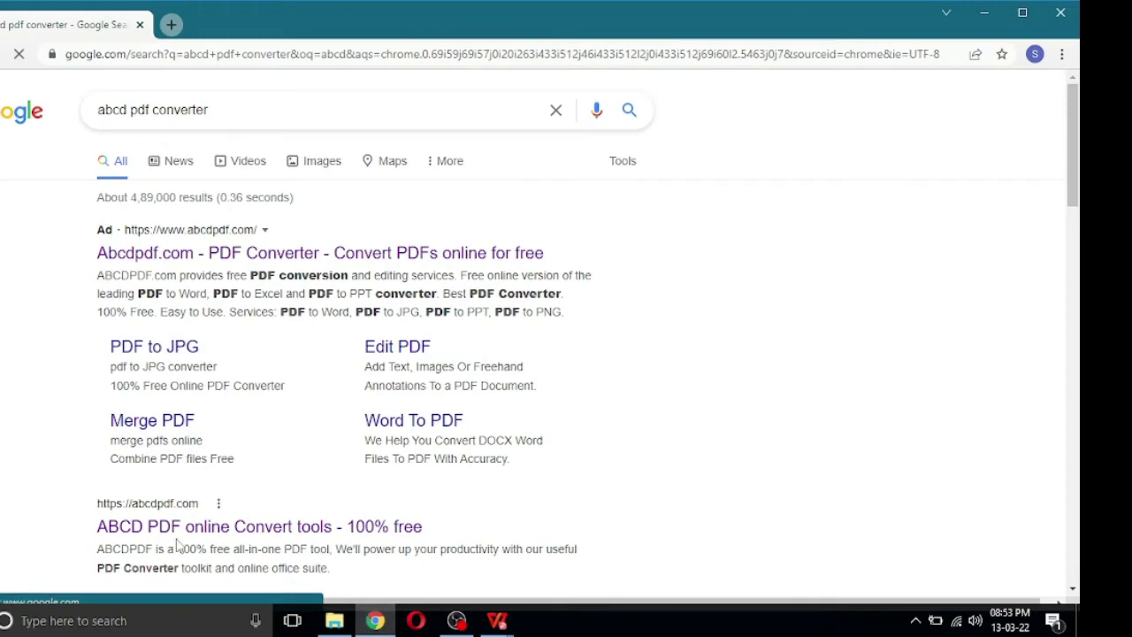
{"action": "left_click", "coordinate": [202, 253]}
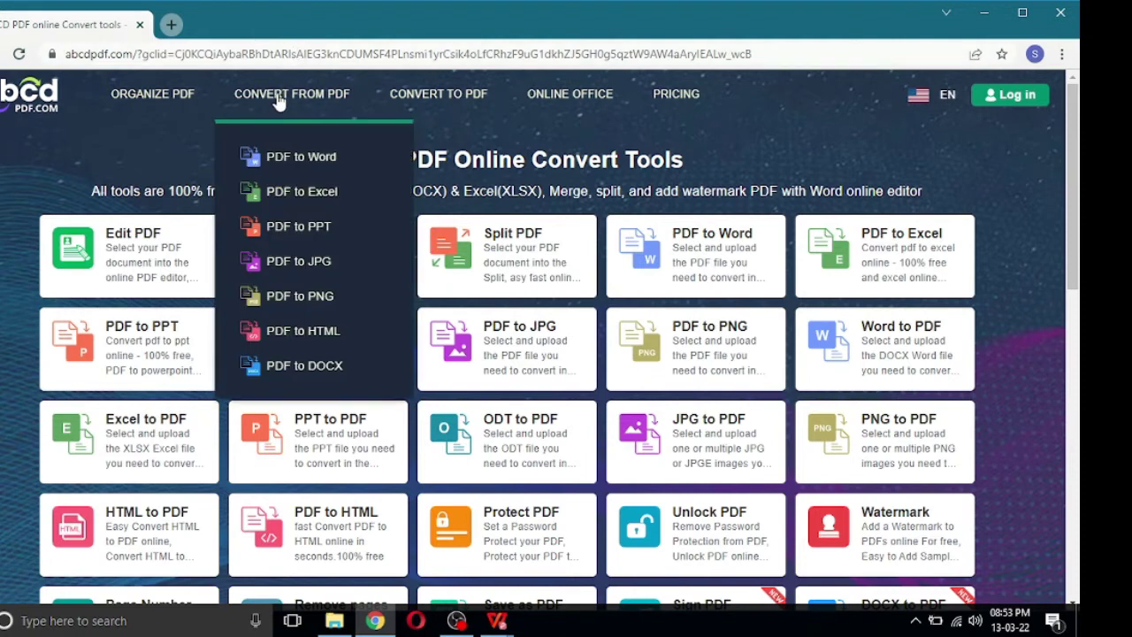
{"action": "mouse_move", "coordinate": [292, 94]}
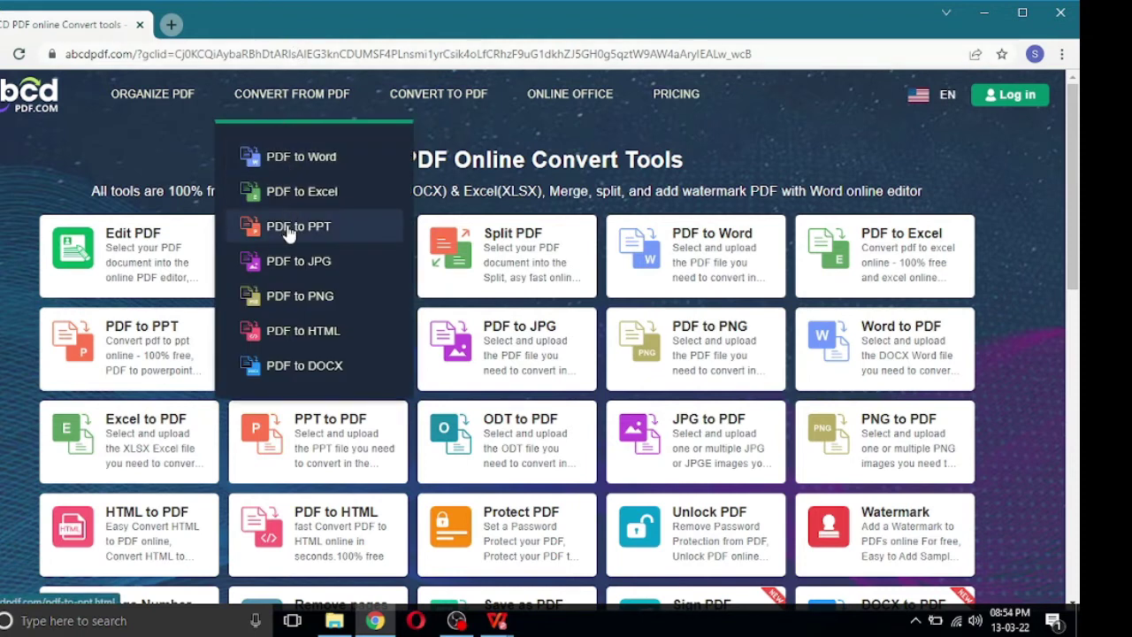
- Upload ppt2pdf.pdf from the Desktop into abcdpdf.com's PDF to PPT converter
{"action": "left_click", "coordinate": [344, 231]}
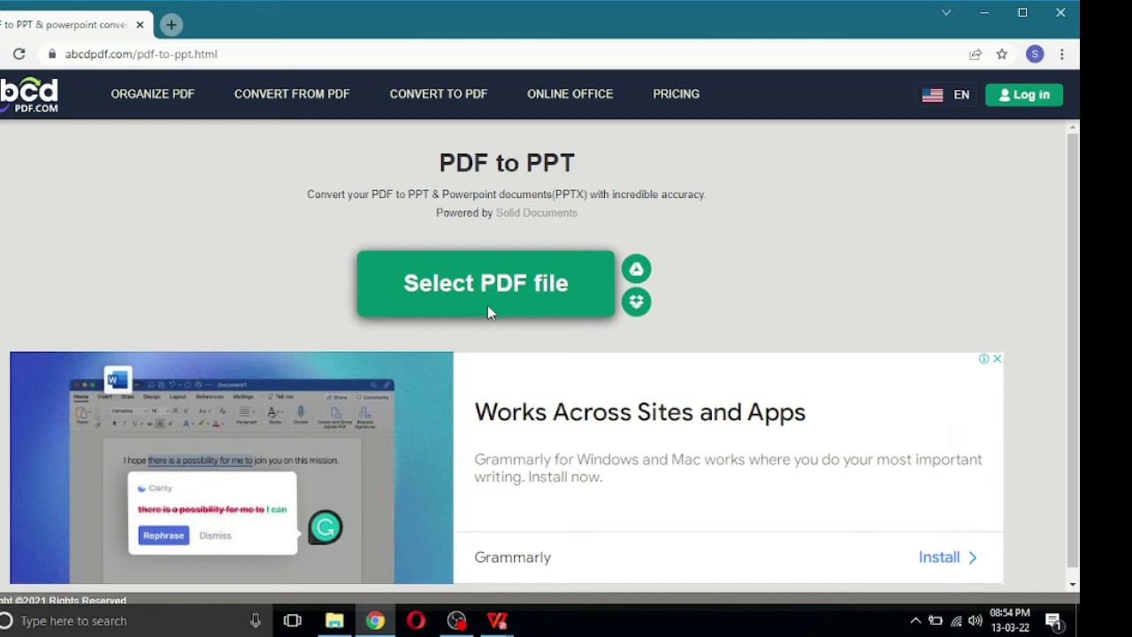
{"action": "left_click", "coordinate": [488, 306]}
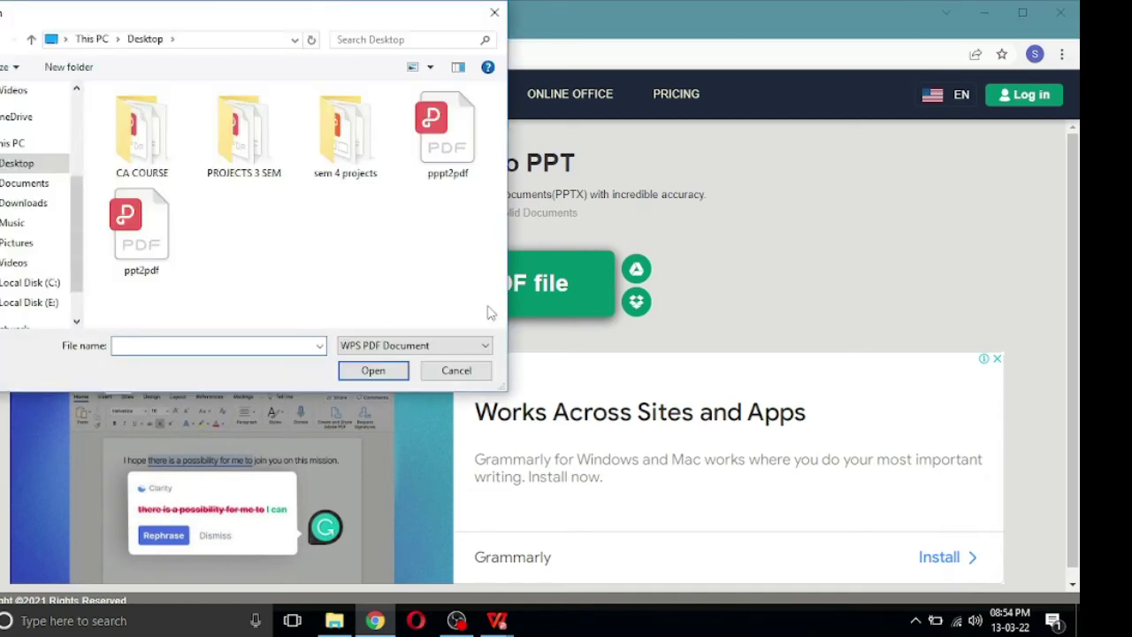
{"action": "left_click", "coordinate": [142, 257]}
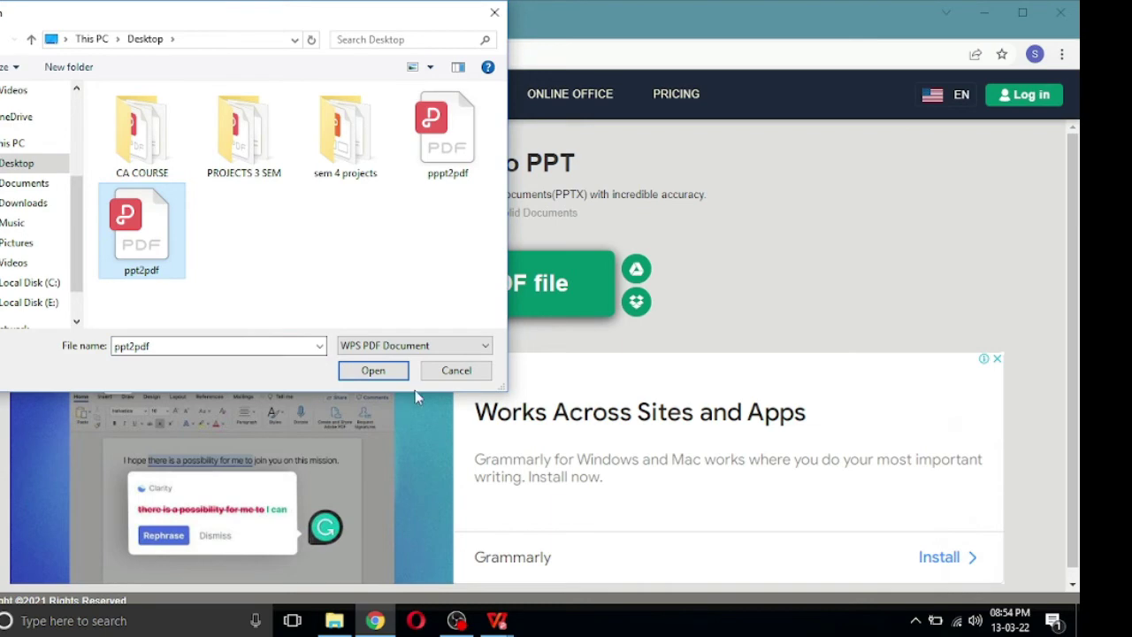
{"action": "left_click", "coordinate": [393, 375]}
{"action": "left_click", "coordinate": [394, 375]}
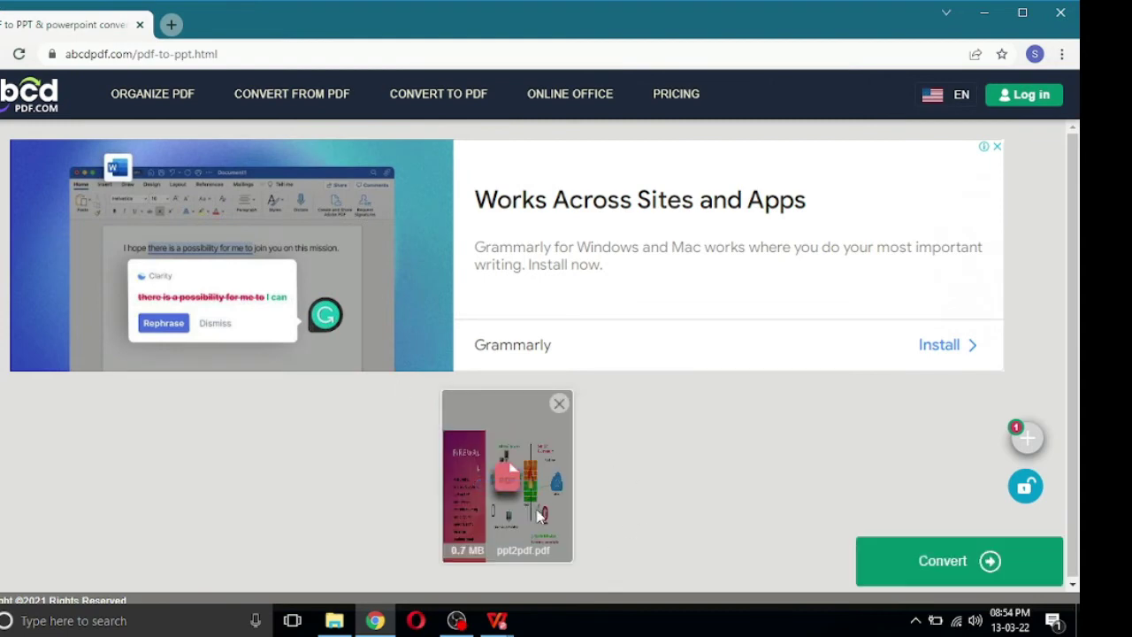
- Convert to PowerPoint and open the downloaded ppt2pdf_converted_by_abcdpdf.pptx
{"action": "left_click", "coordinate": [909, 562]}
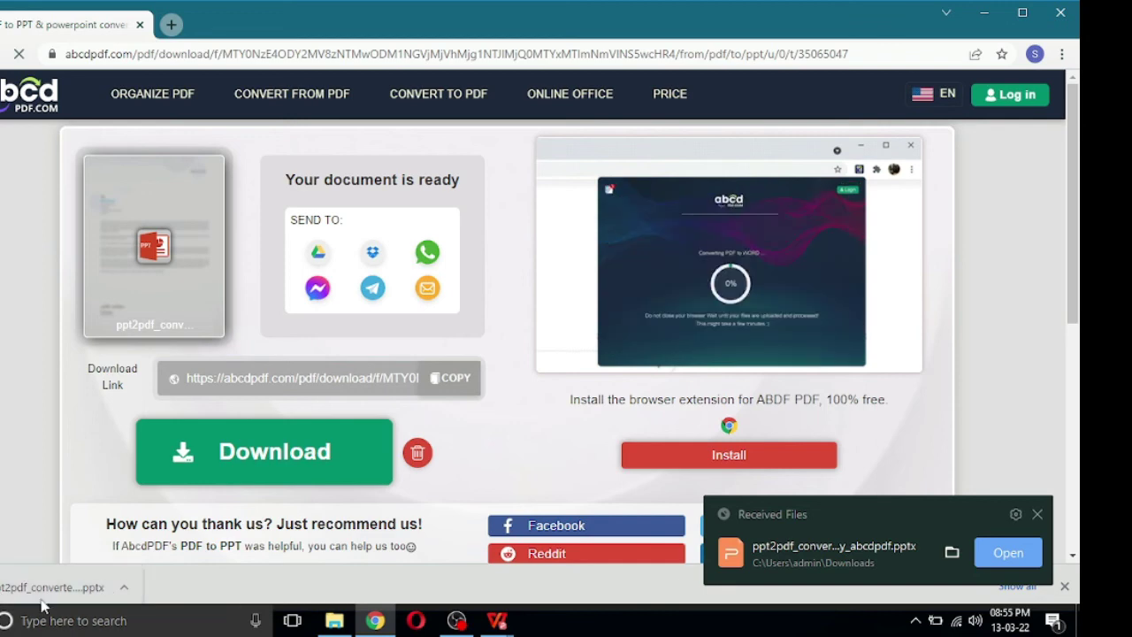
{"action": "left_click", "coordinate": [8, 588]}
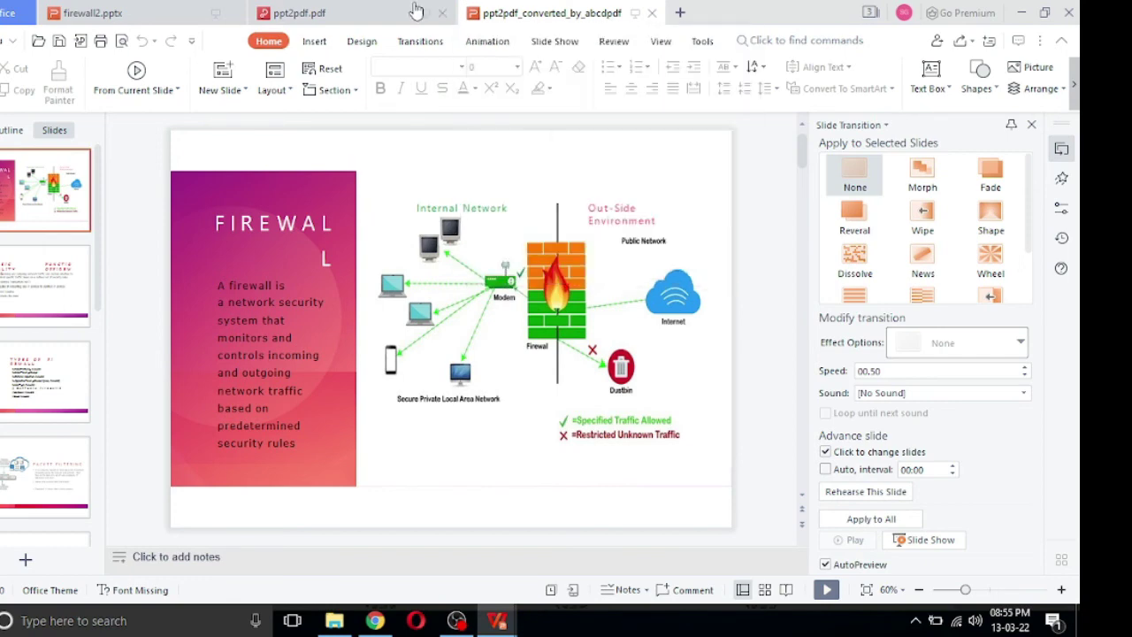
- Compare against the ppt2pdf.pdf tab, show the desktop, and bring up File Explorer
{"action": "left_click", "coordinate": [359, 19]}
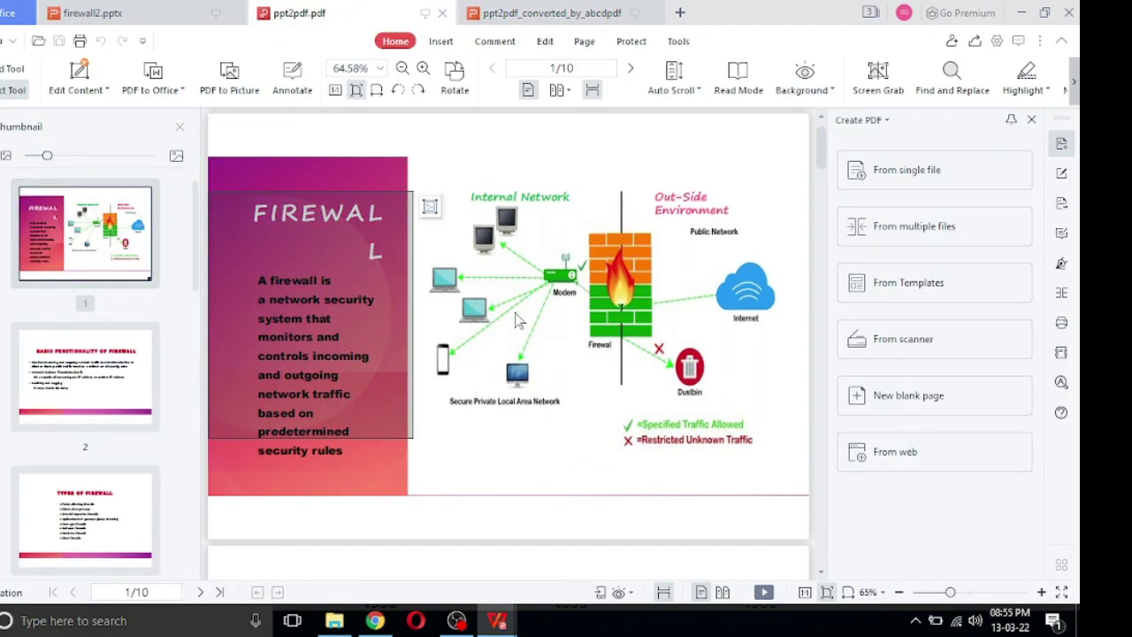
{"action": "key", "text": "super+d"}
{"action": "left_click", "coordinate": [334, 621]}
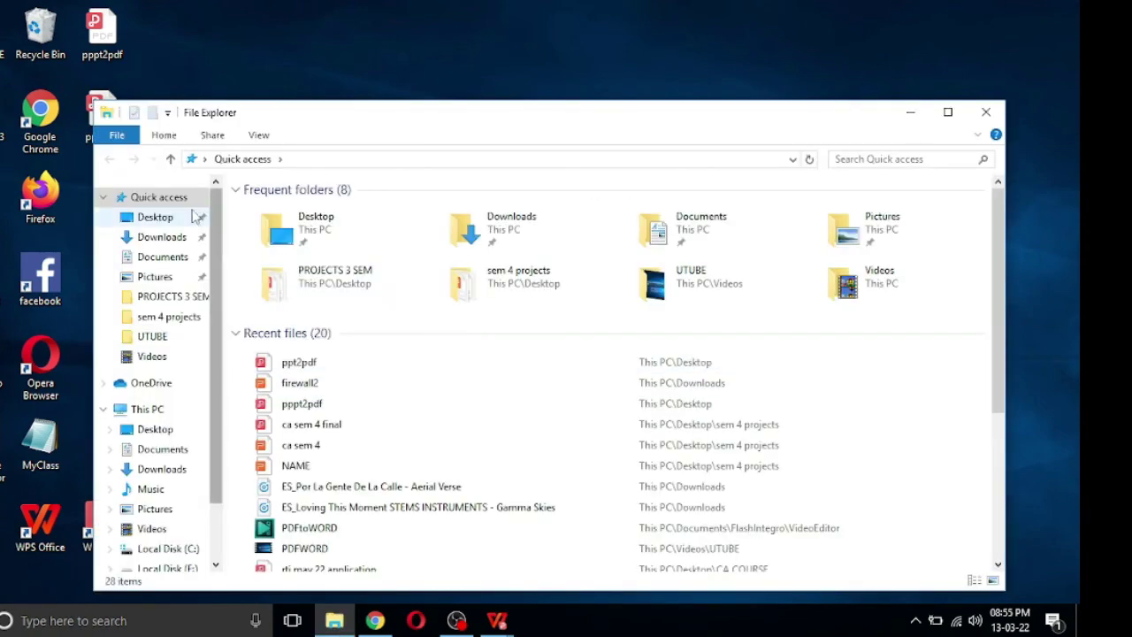
- Reopen ppt2pdf_converted from the Downloads folder in WPS Office
{"action": "left_click", "coordinate": [165, 241]}
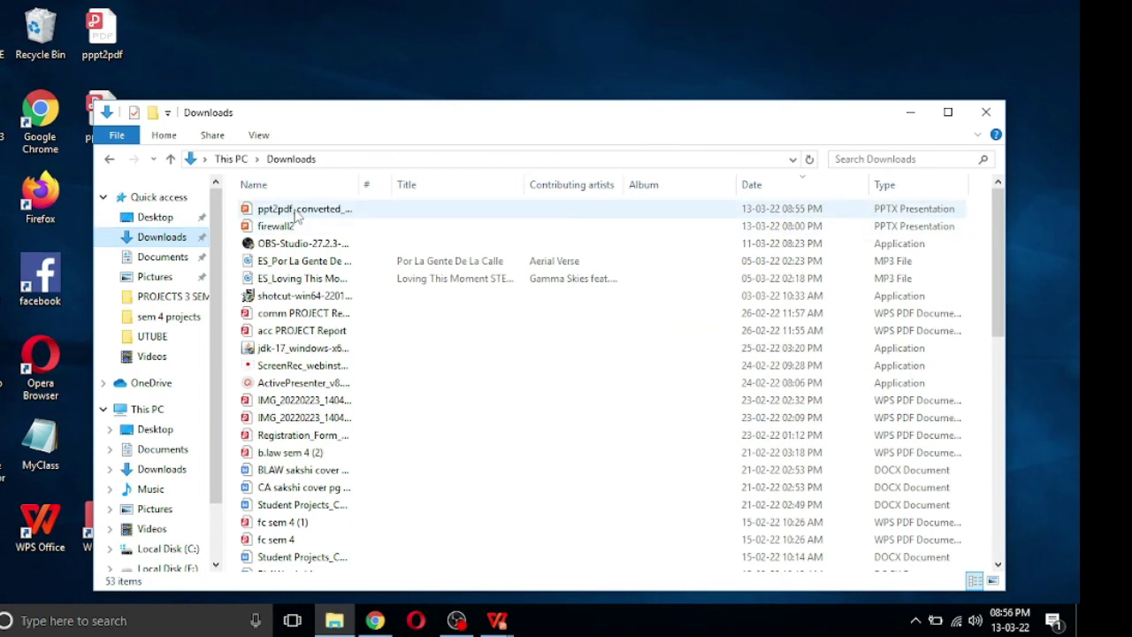
{"action": "left_click", "coordinate": [297, 212]}
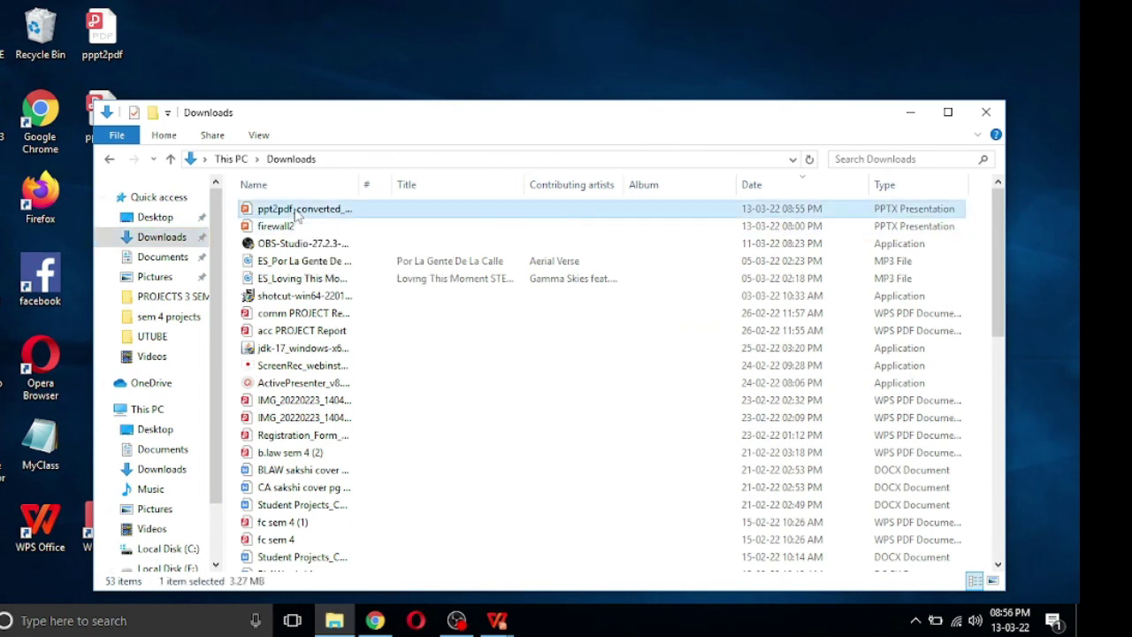
{"action": "double_click", "coordinate": [298, 217]}
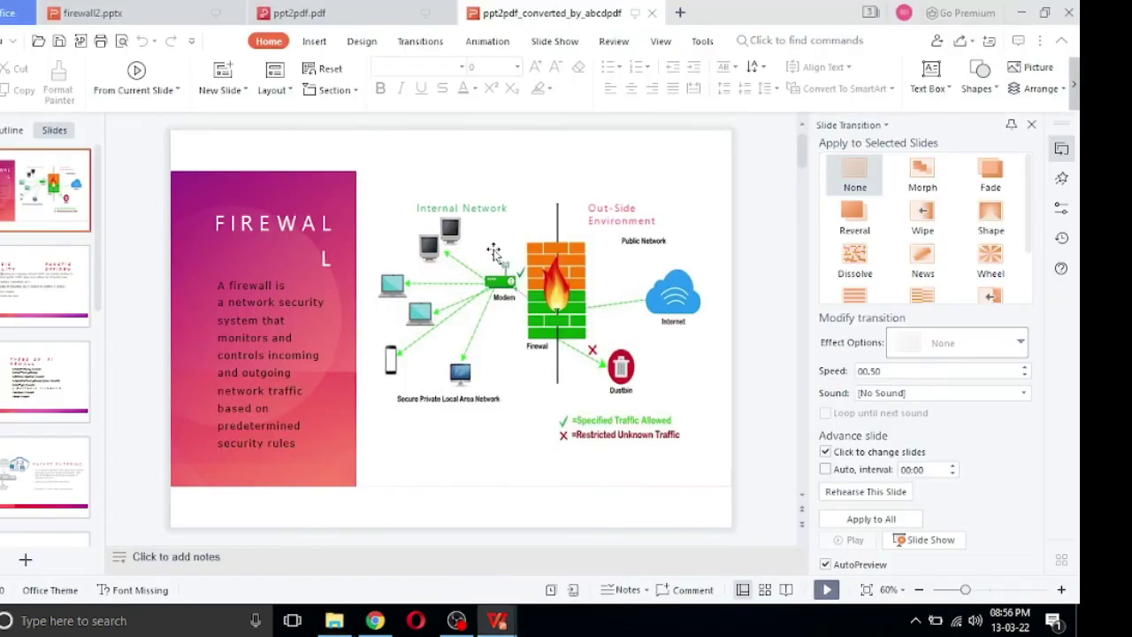